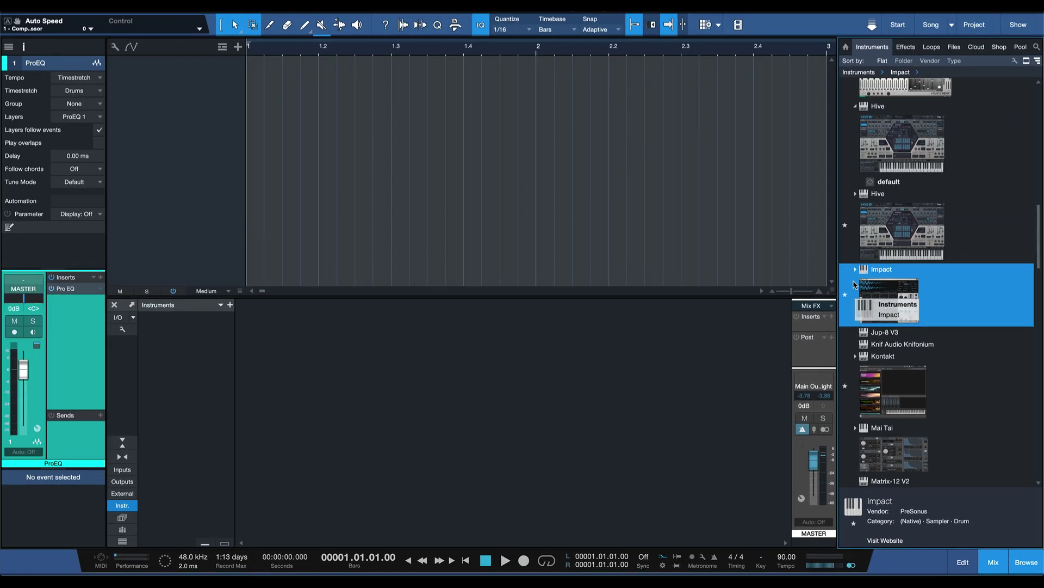
Drag Impact into the arrangement to create an Impact XT instrument track.
left_click_drag(857, 190, 751, 263)
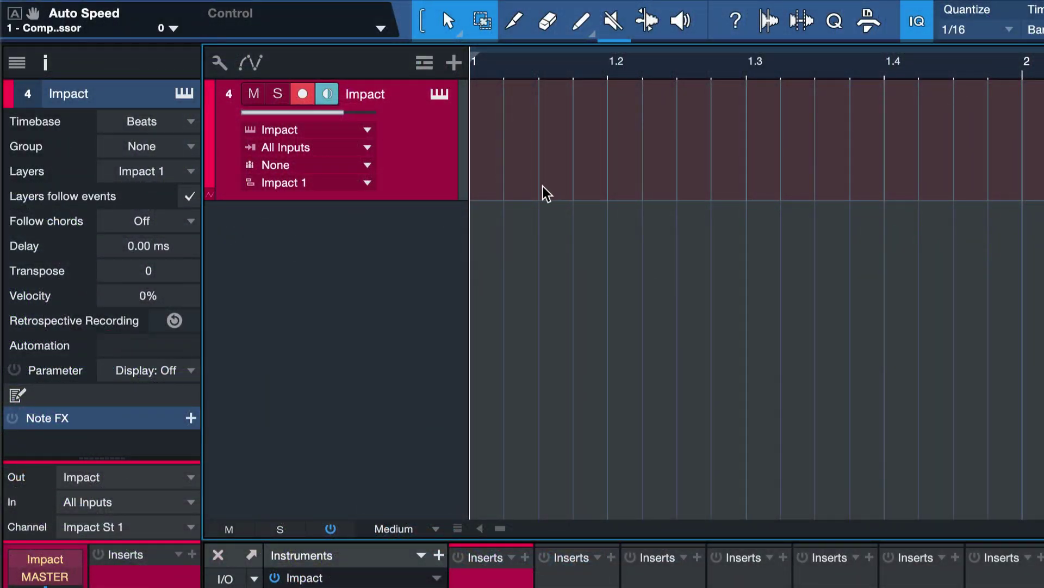
Add a one-bar pattern to the Impact track and show the Console with F3.
key("ctrl+shift+p")
key("F3")
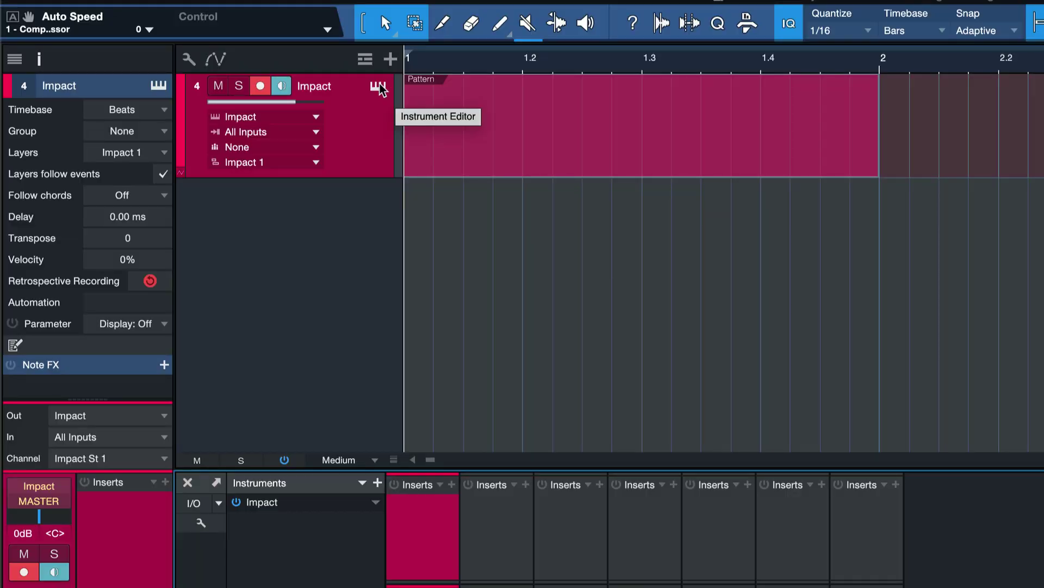
Open the Impact XT editor and look through pad banks A and B.
left_click(379, 86)
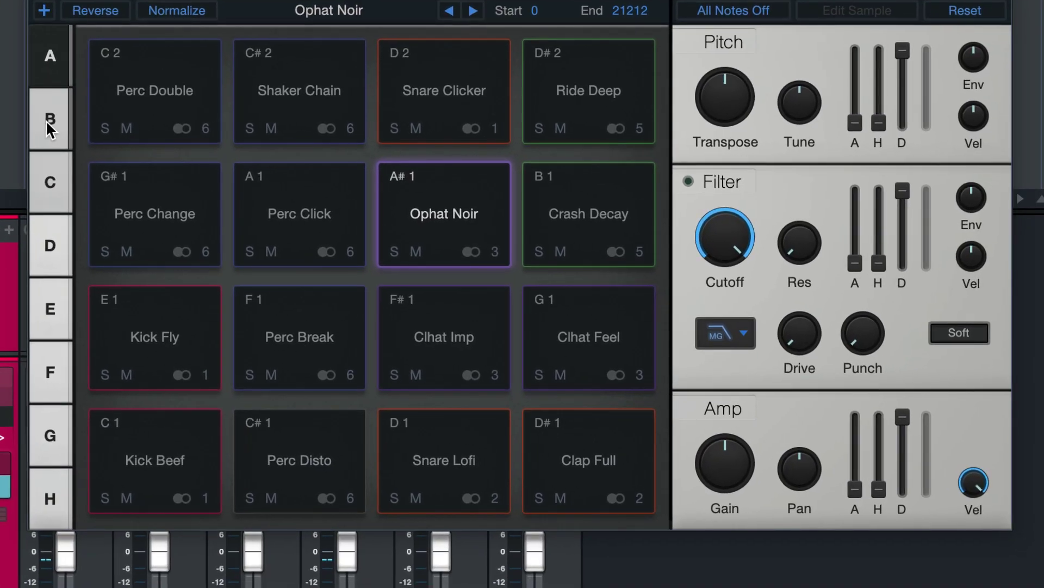
left_click(45, 120)
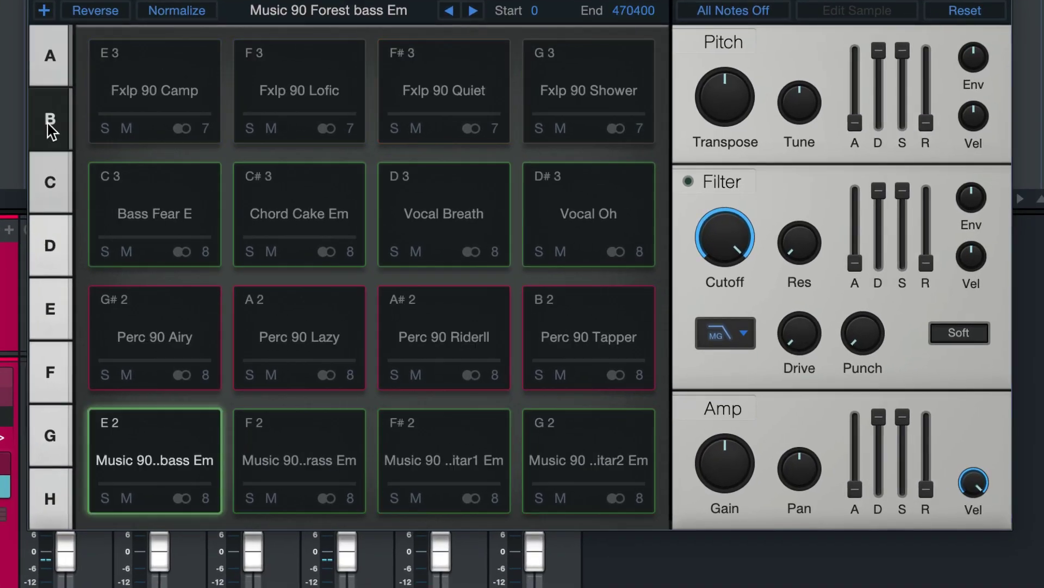
left_click(52, 76)
left_click(52, 106)
left_click(52, 81)
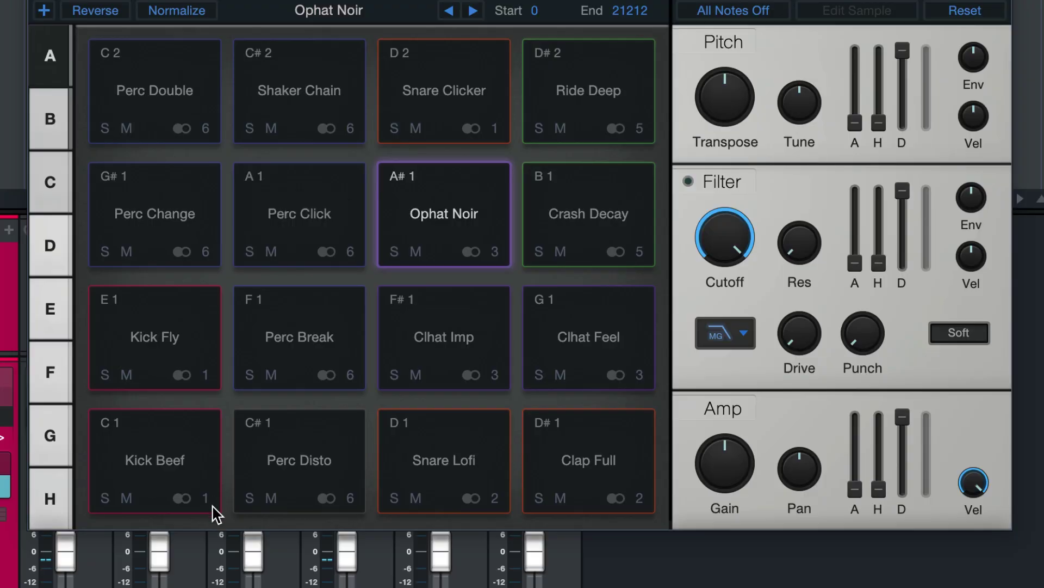
Select every bank A pad and route them all to Stereo 1.
left_click(157, 453)
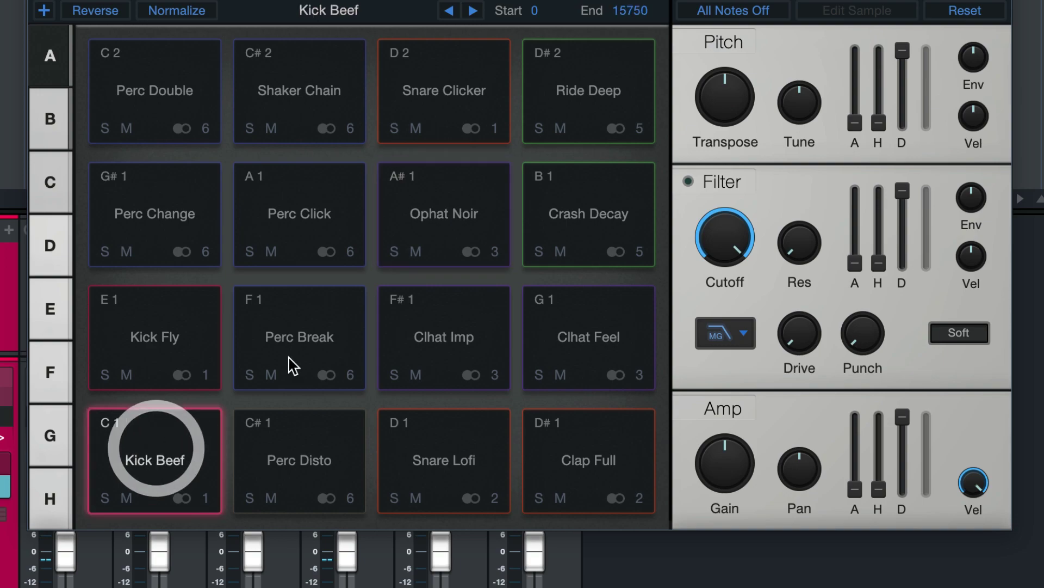
left_click(570, 76, "shift")
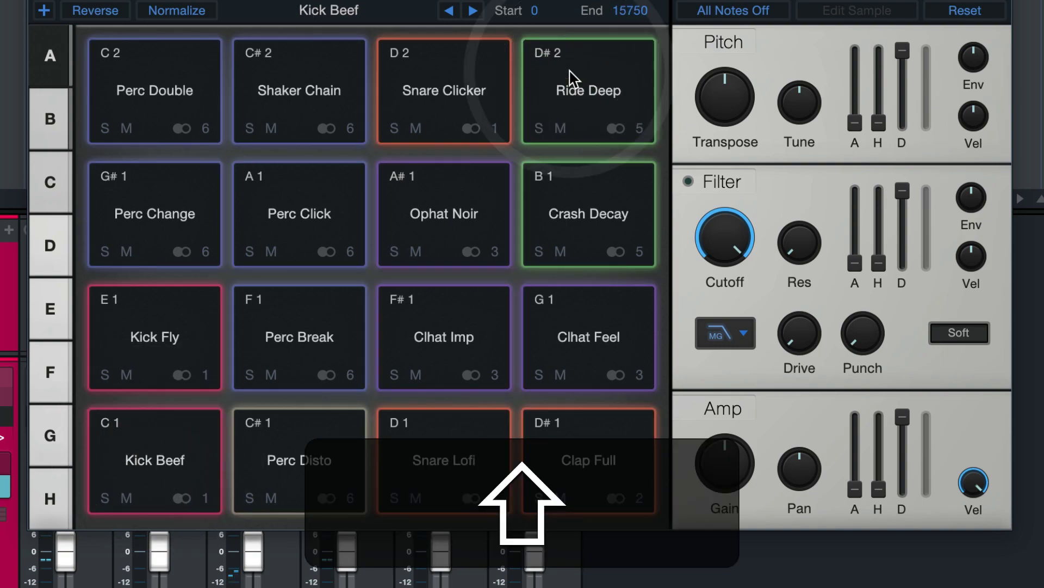
left_click(632, 134)
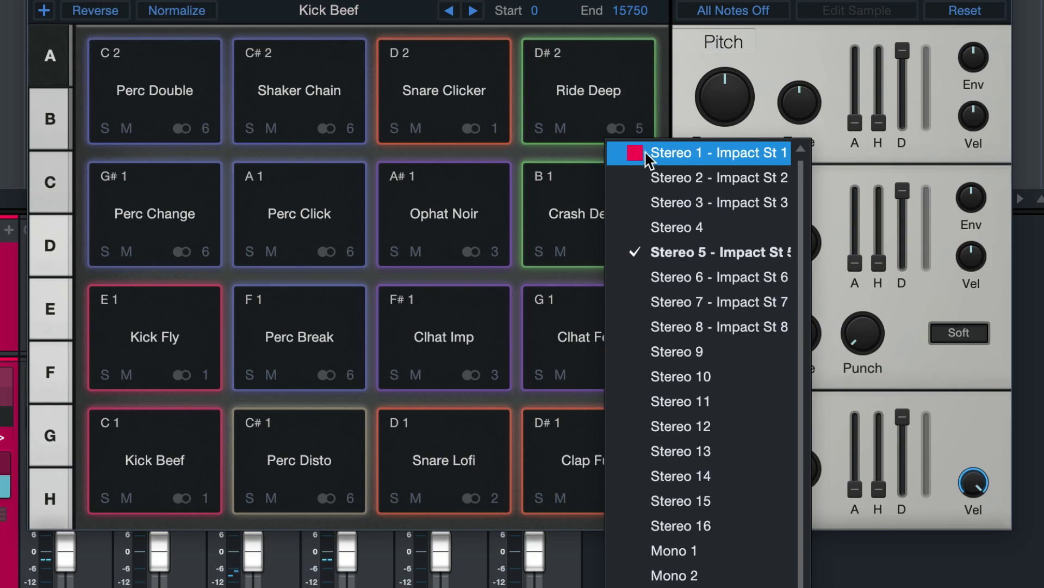
left_click(645, 150)
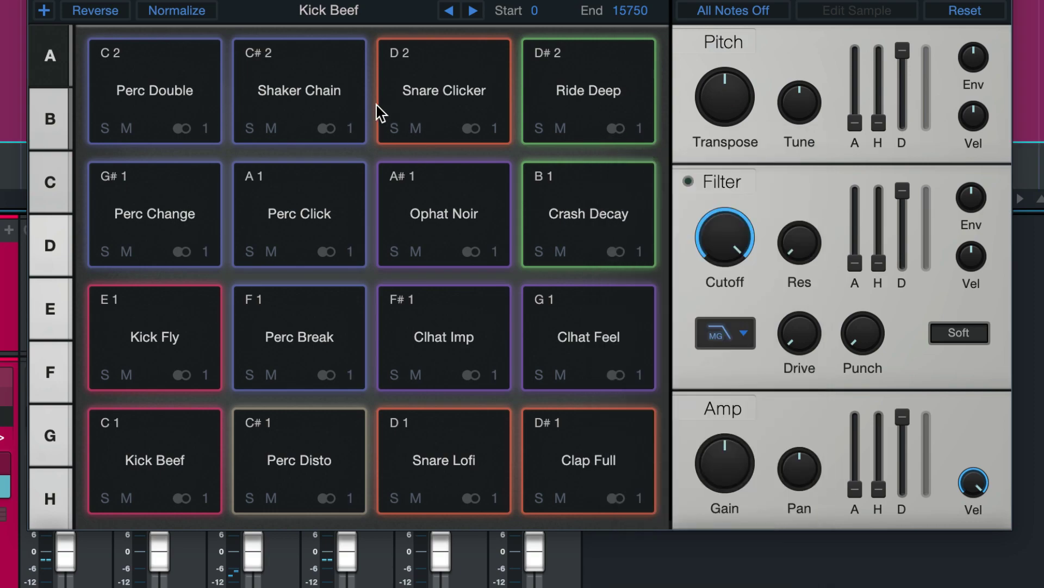
Select every bank B pad and route them to Stereo 1.
left_click(70, 109)
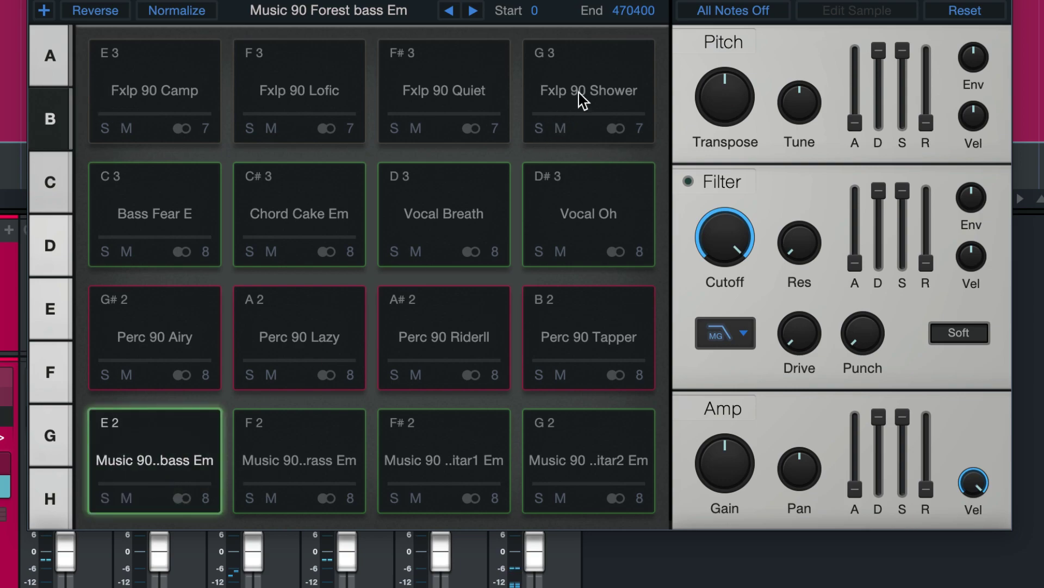
key("ctrl+a")
left_click(202, 128)
left_click(225, 154)
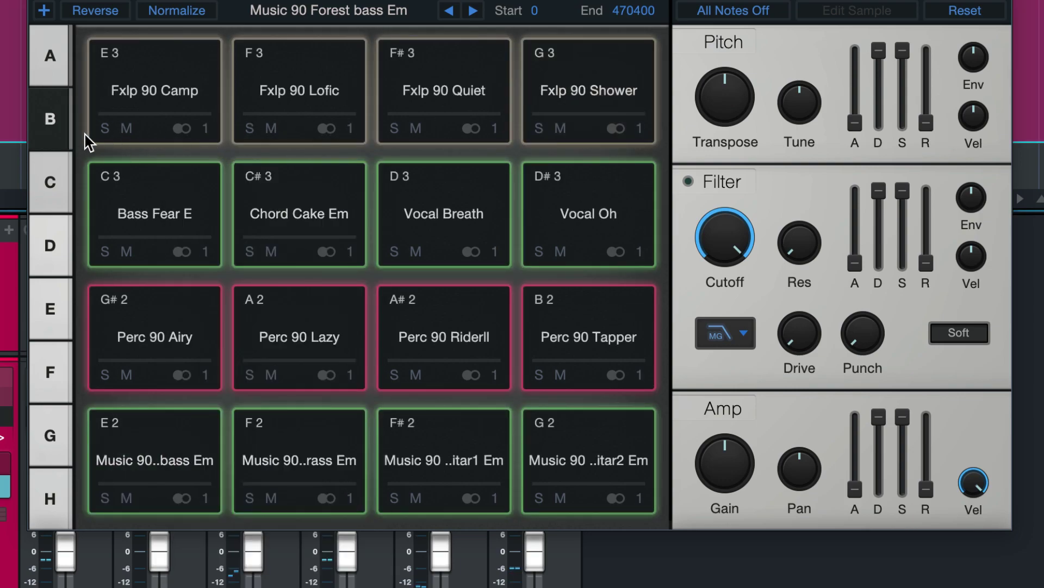
left_click(50, 182)
left_click(50, 57)
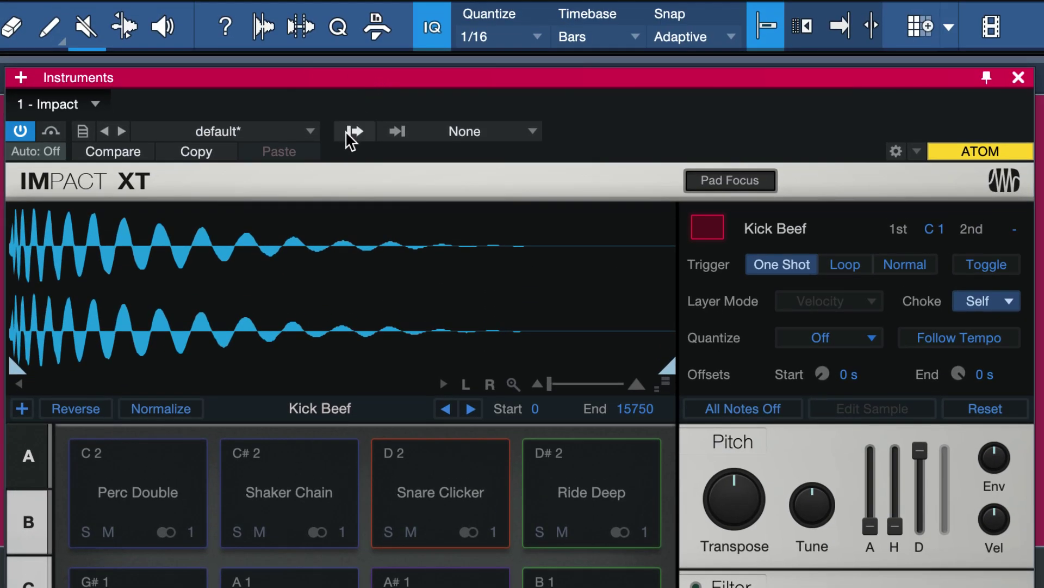
Uncheck Impact outputs St 2, 3, 5, 6, 7 and 8 in the output list.
left_click(345, 131)
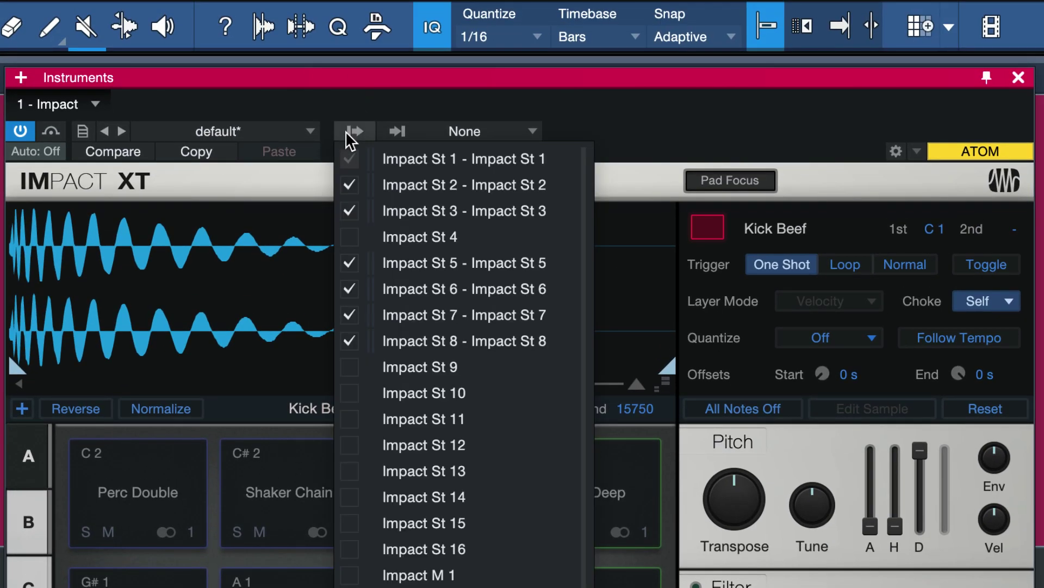
left_click(350, 185)
left_click(351, 211)
left_click(350, 263)
left_click(350, 289)
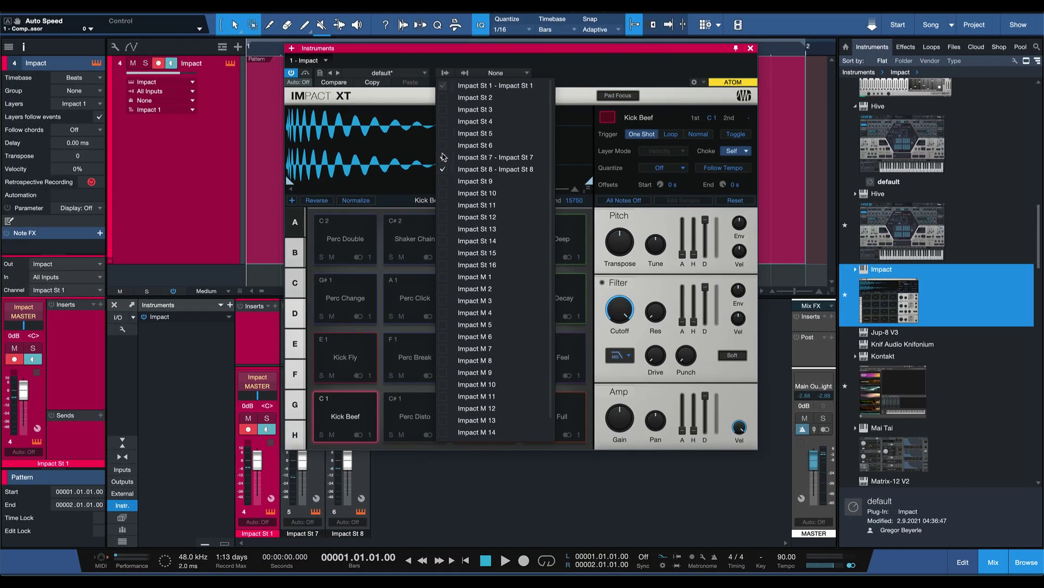
left_click(443, 158)
left_click(444, 169)
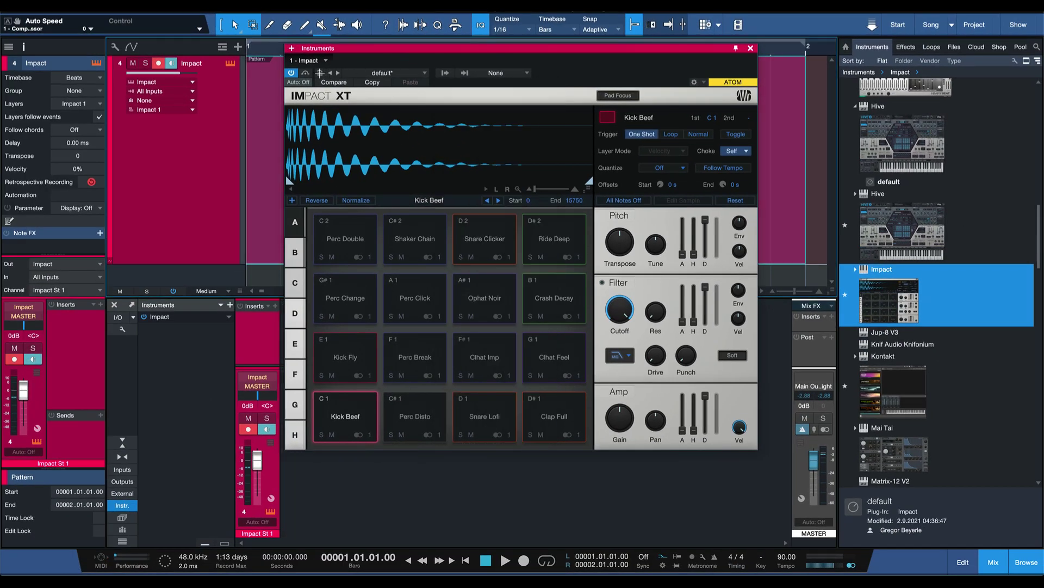
left_click(319, 73)
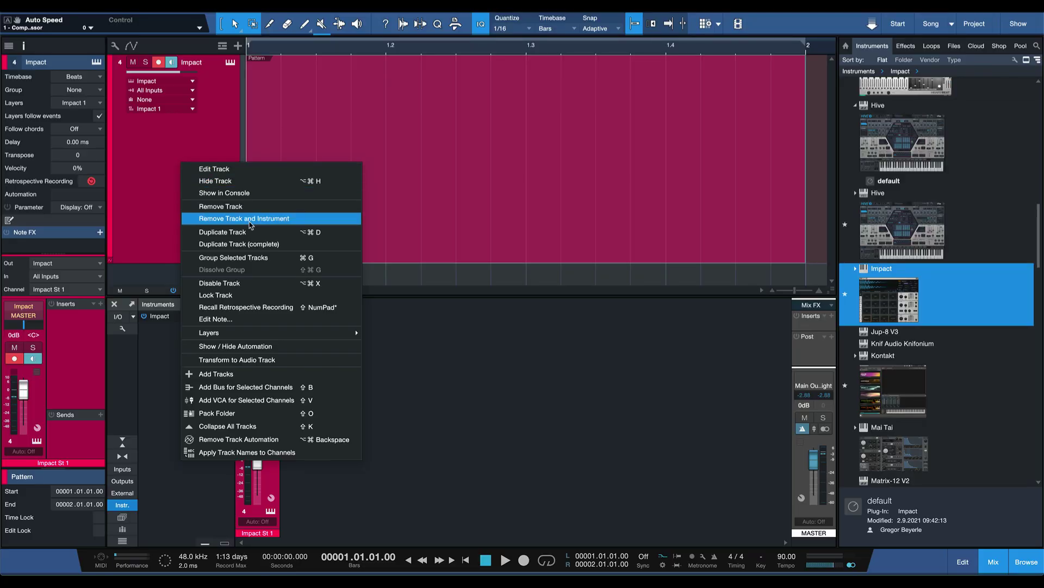
Remove the Impact track with its instrument, then drag Impact in again.
left_click(251, 224)
left_click_drag(592, 257, 587, 256)
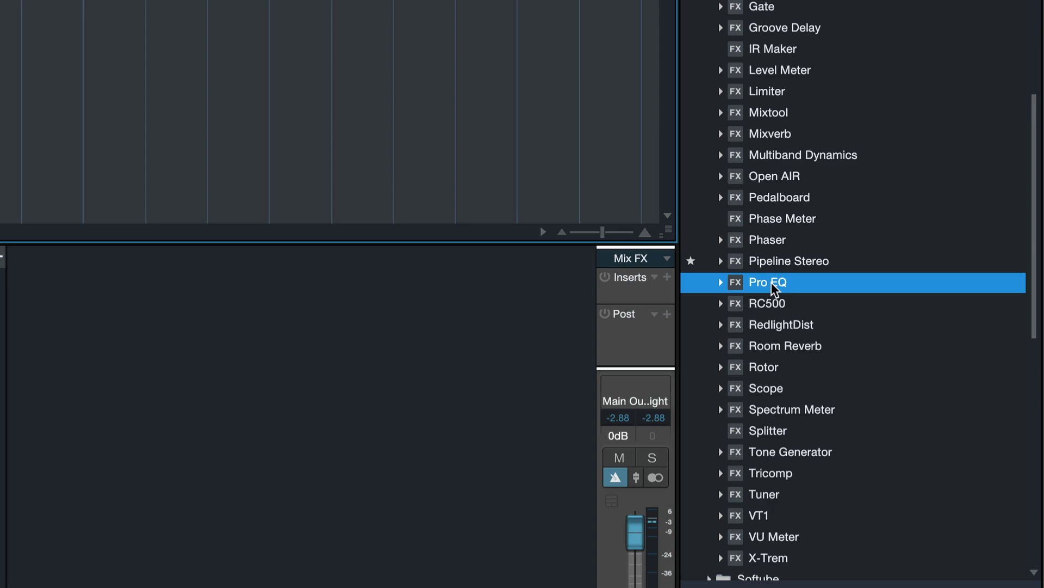
Drag Pro EQ into the empty arrangement to create Track 1 with Pro EQ inserted.
left_click_drag(771, 283, 0, 0)
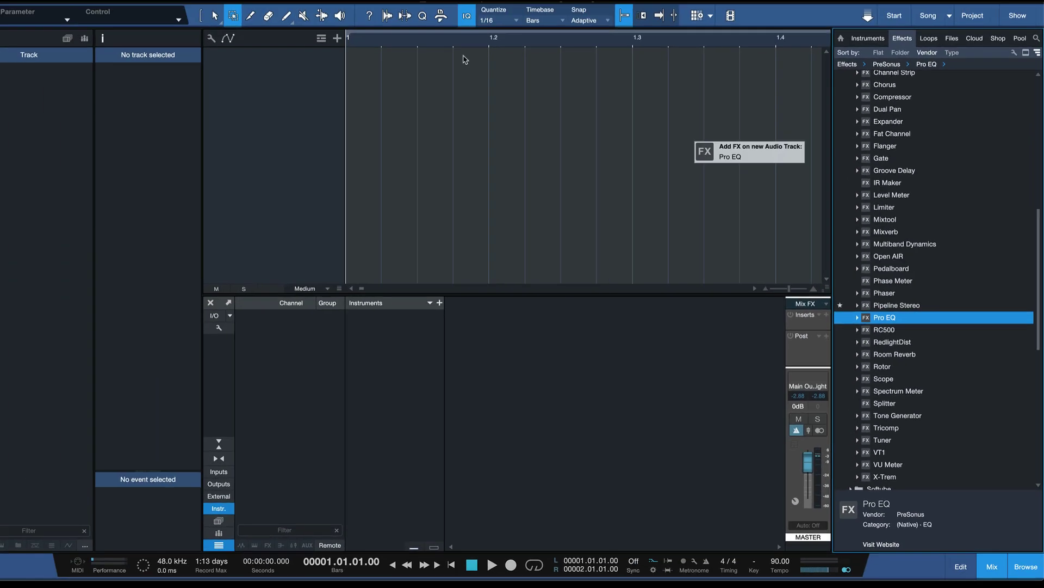
left_click_drag(376, 80, 376, 80)
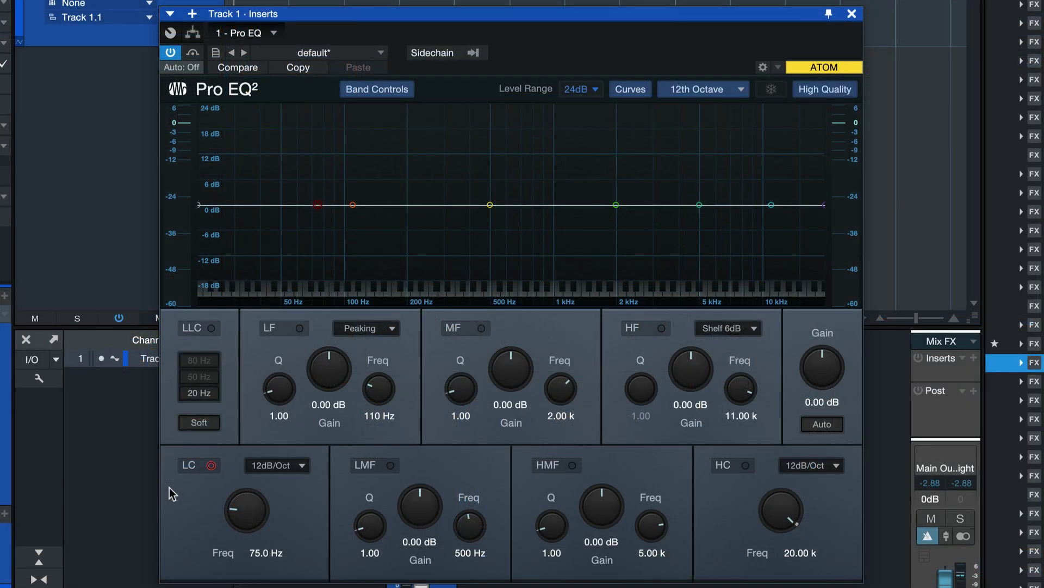
Enable low and high cut, setting the low cut to 24dB/Oct at 50 Hz.
left_click(191, 466)
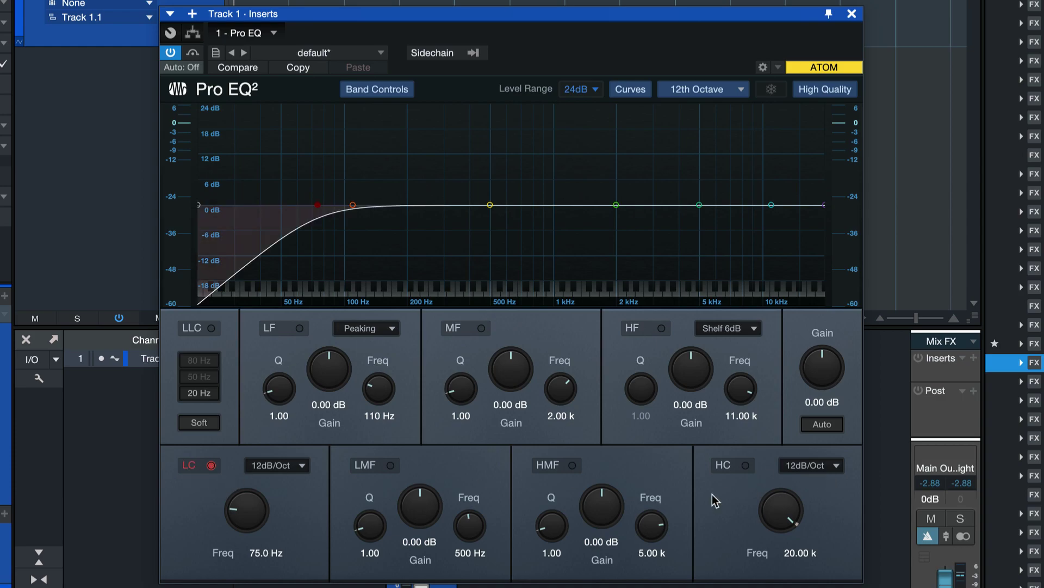
left_click(723, 465)
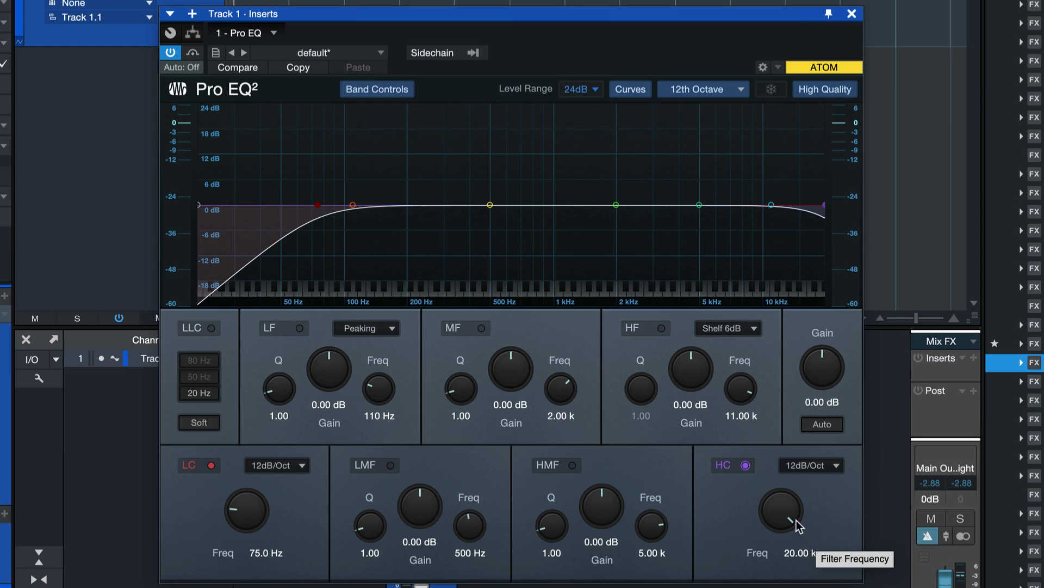
left_click(302, 466)
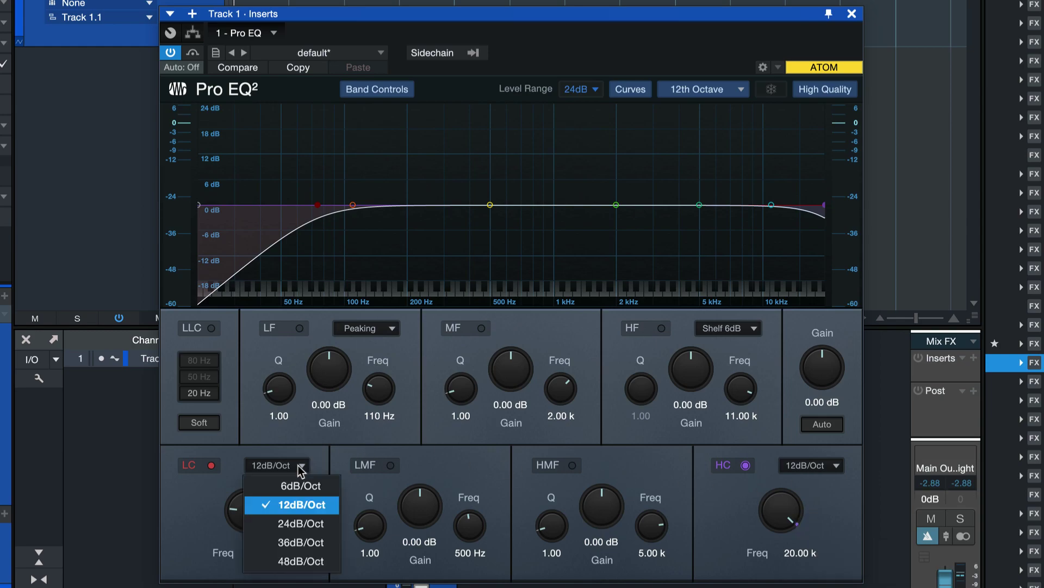
left_click(293, 525)
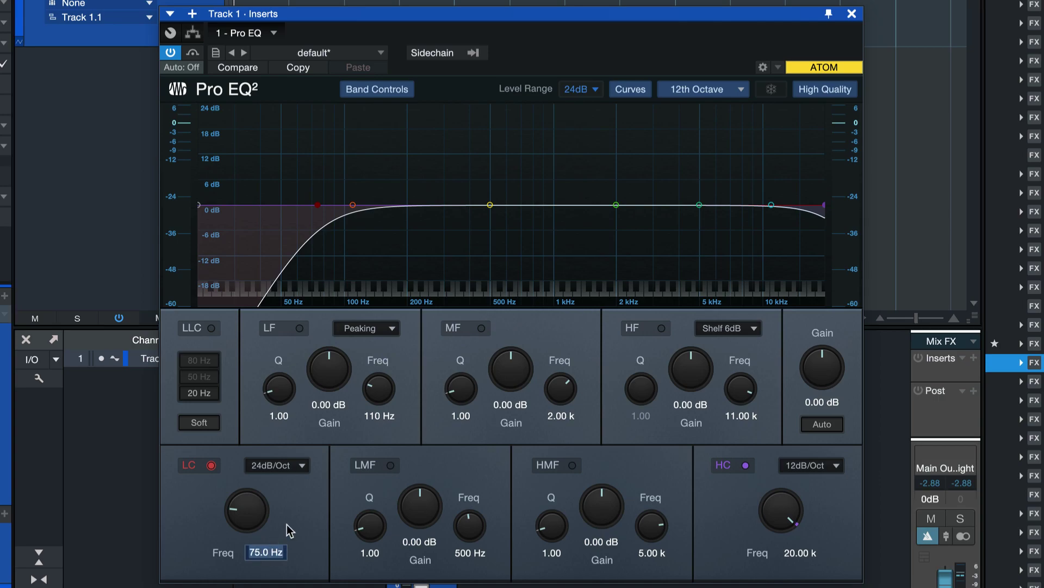
type("50")
key("Return")
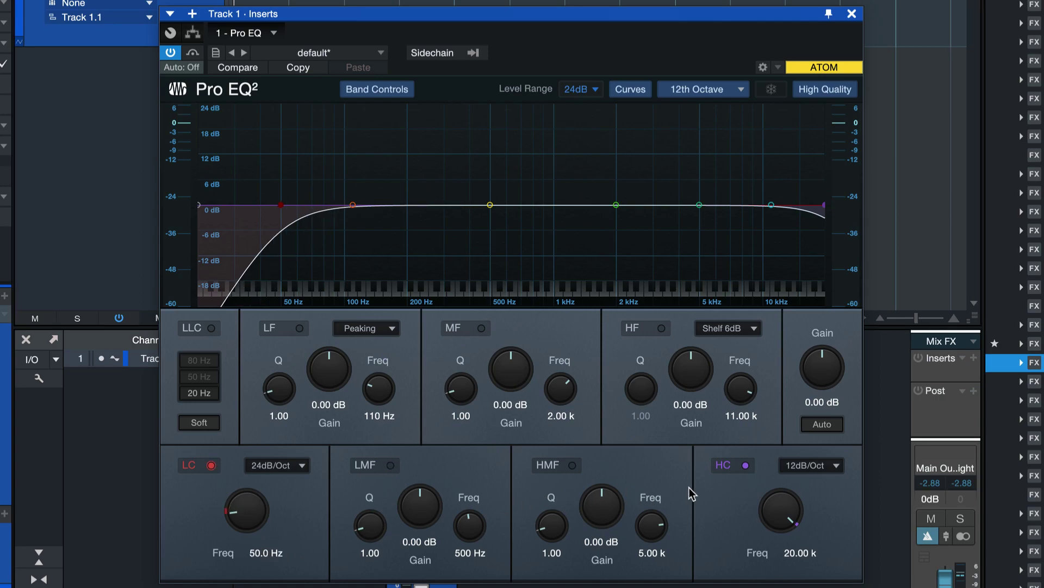
Set the high cut to 16 kHz, then switch both cut filters back off.
left_click(800, 553)
type("16")
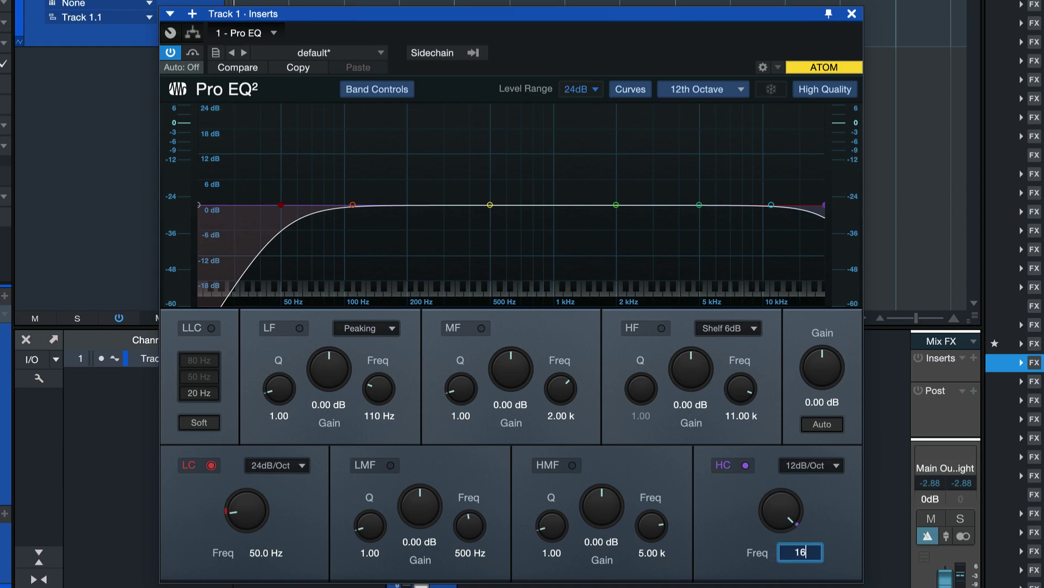
type(".00 k")
key("Return")
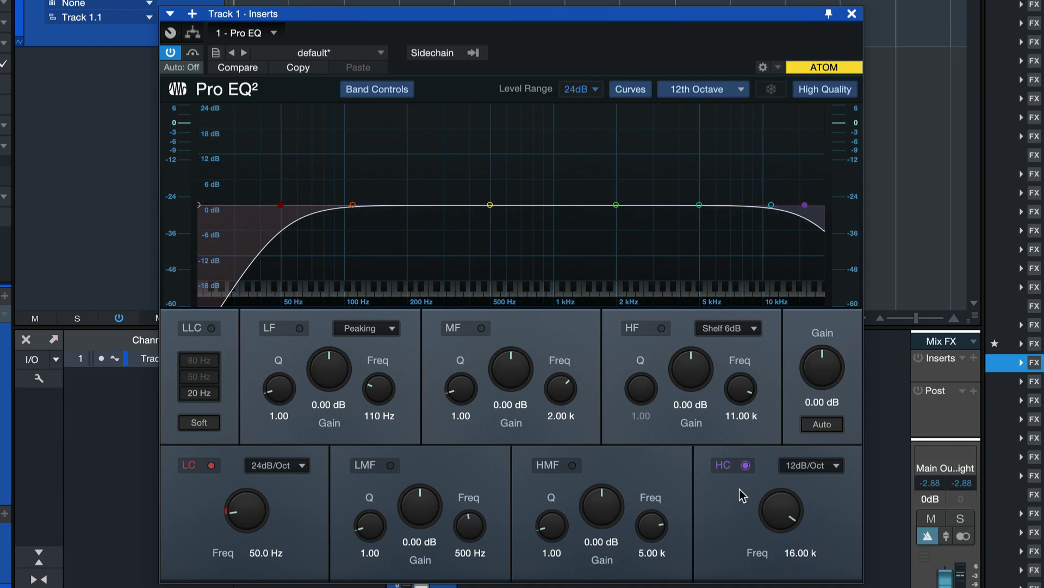
left_click(730, 467)
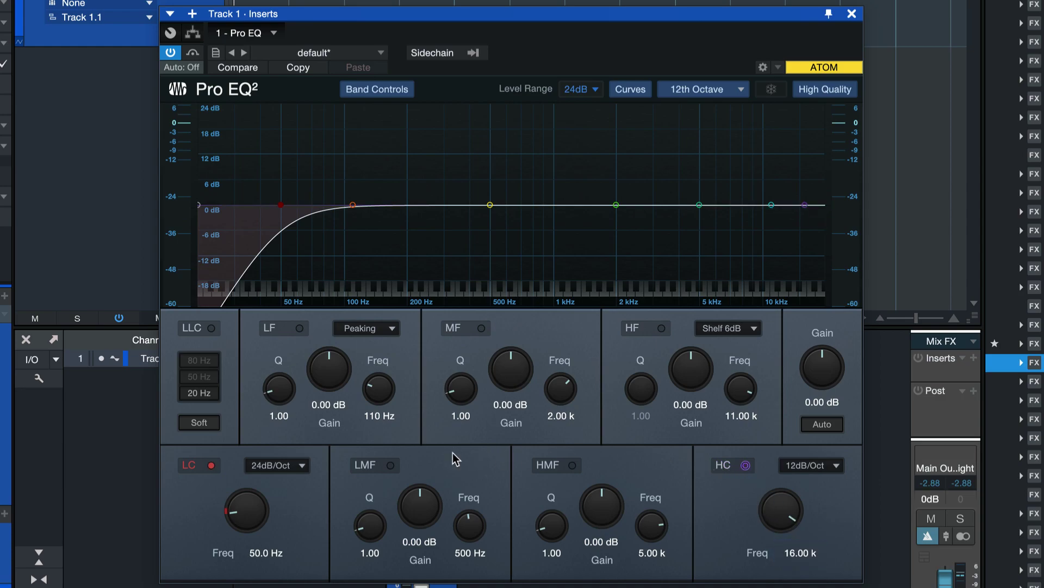
left_click(211, 466)
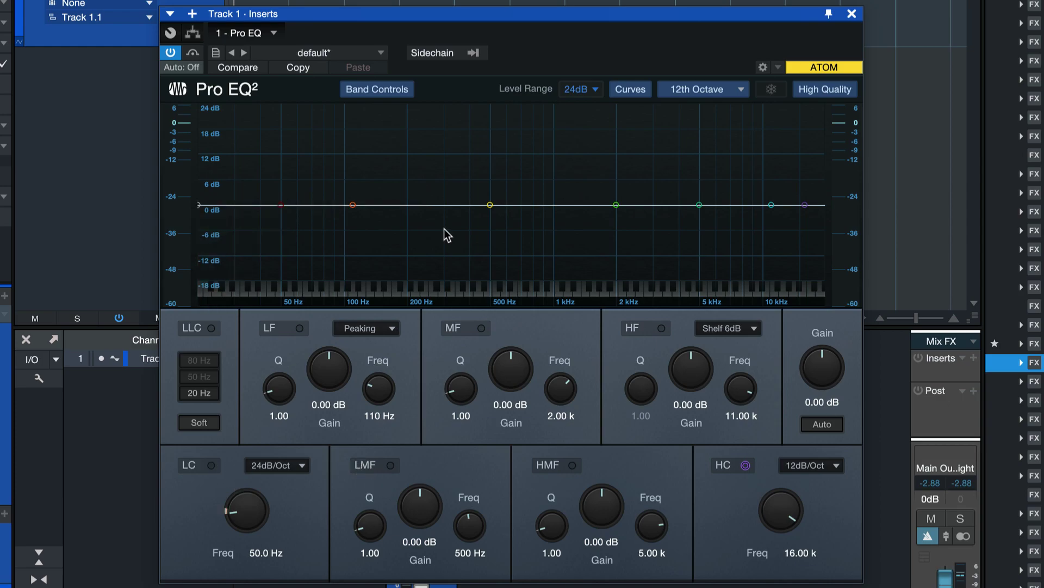
left_click(188, 458)
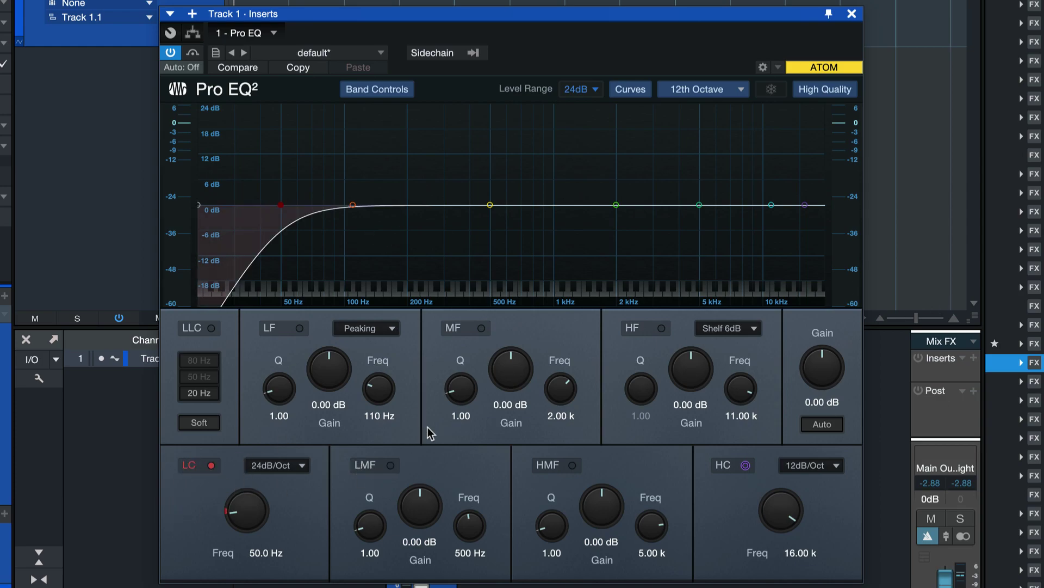
left_click(211, 465)
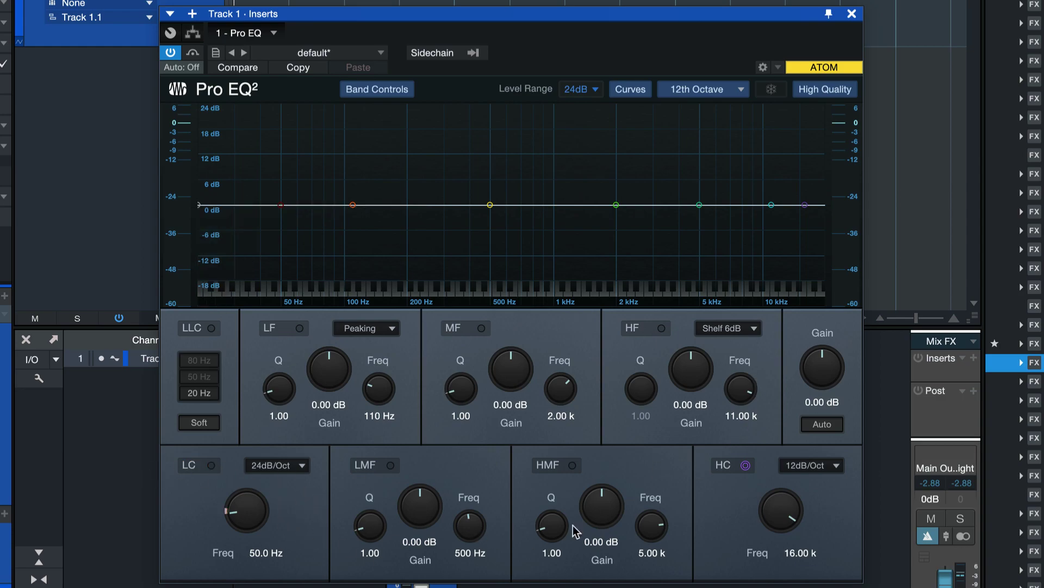
left_click(723, 467)
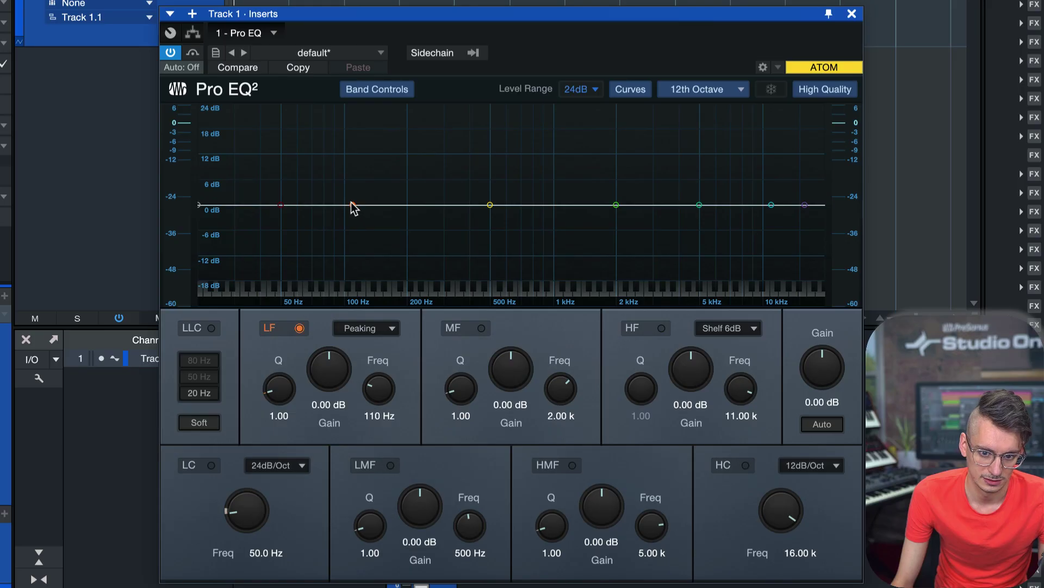
Boost the low band near 42 Hz, then cut the low-mid to -2.03 dB near 276 Hz.
left_click_drag(351, 204, 278, 188)
left_click(299, 328)
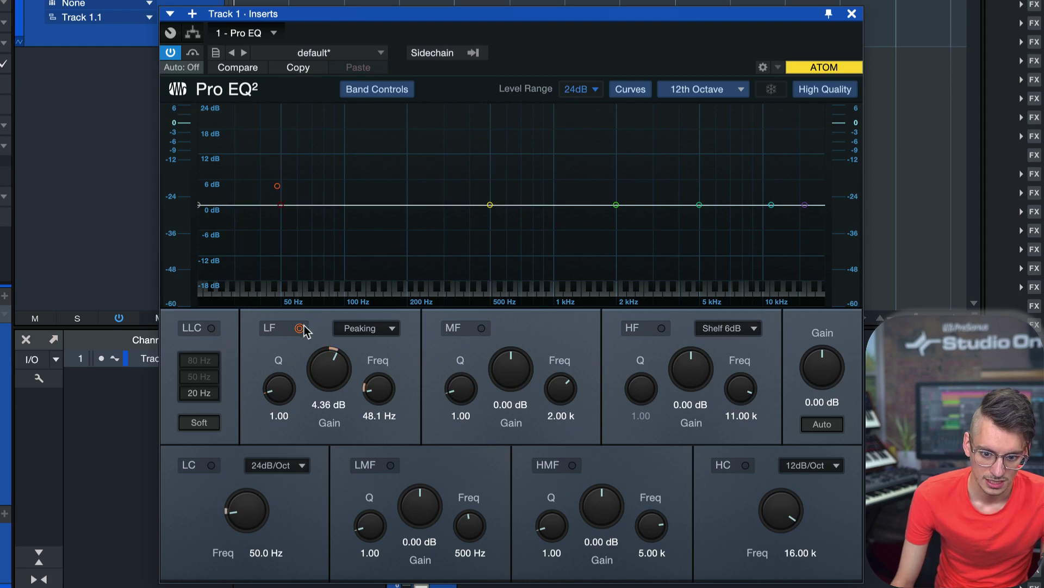
left_click(390, 464)
left_click_drag(492, 211, 449, 216)
left_click_drag(419, 505, 372, 531)
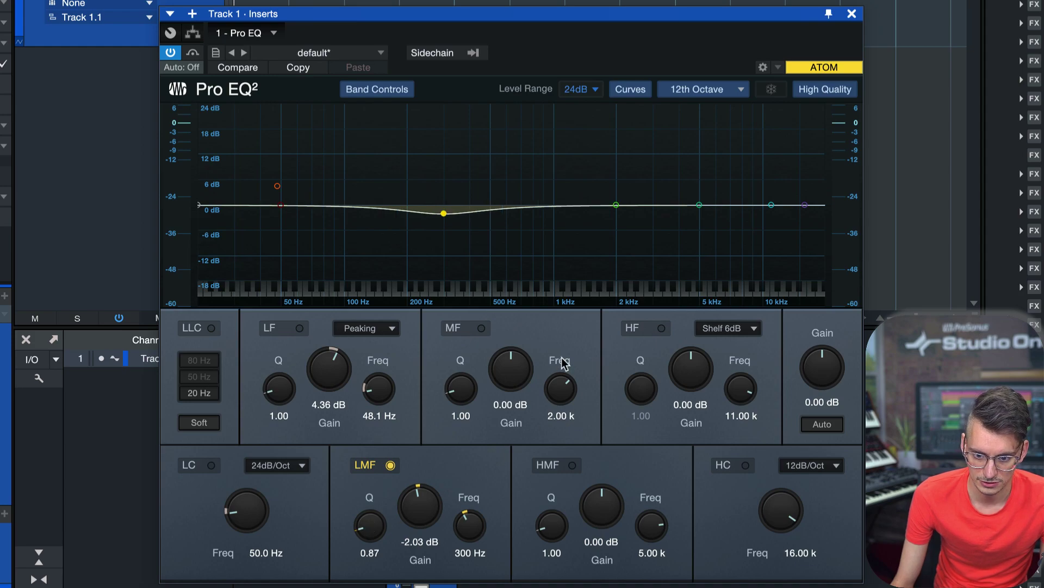
Boost the mid band near 1.5 kHz and raise the high shelf to 7.20 dB.
left_click(482, 328)
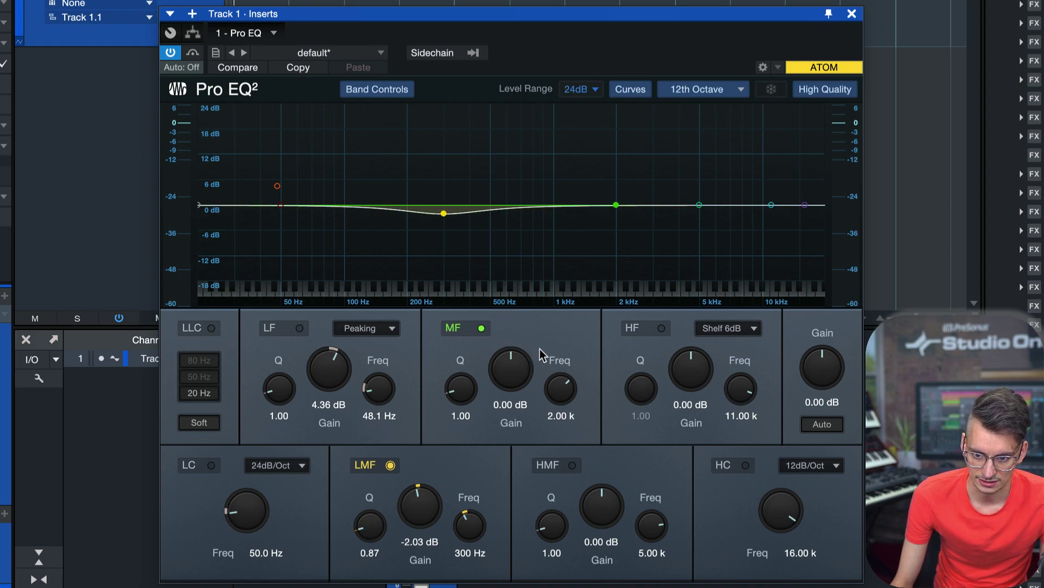
left_click_drag(616, 205, 593, 196)
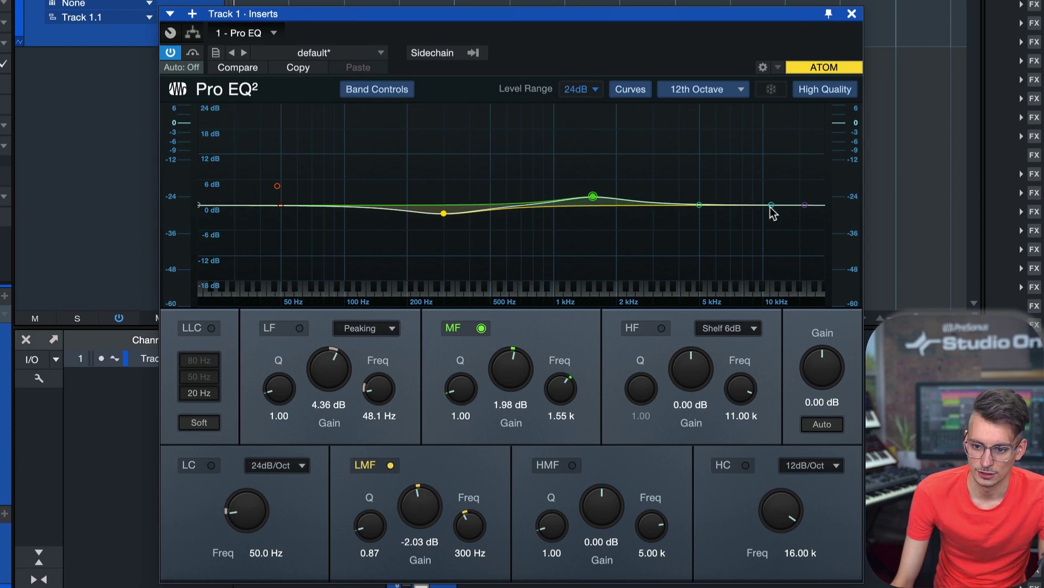
left_click(663, 329)
mouse_move(691, 370)
left_mouse_down()
mouse_move(695, 357)
mouse_move(699, 370)
left_mouse_up()
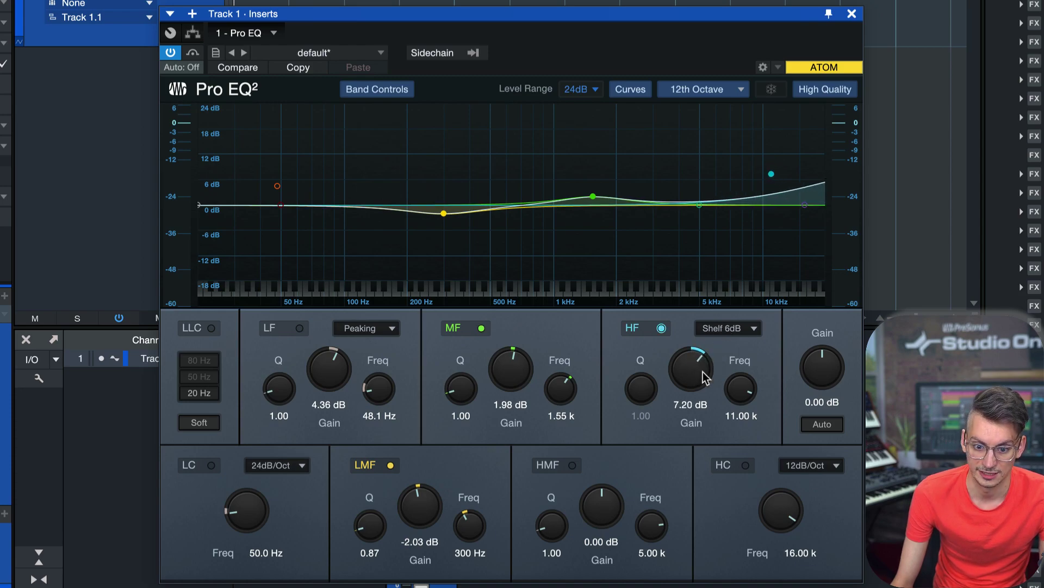
Switch off the mid, high shelf and low-mid bands.
left_click(480, 328)
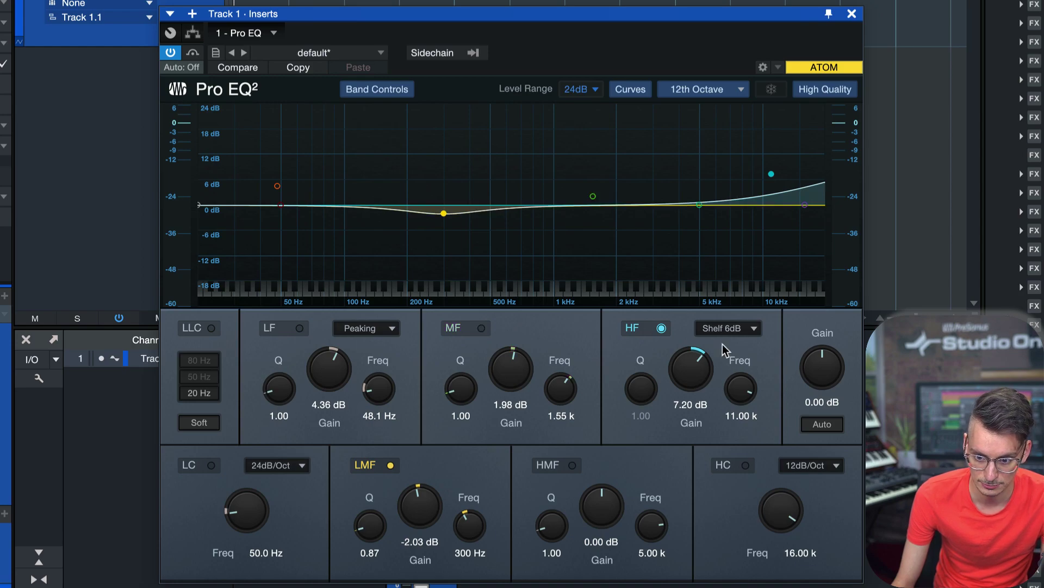
left_click(661, 328)
left_click(390, 465)
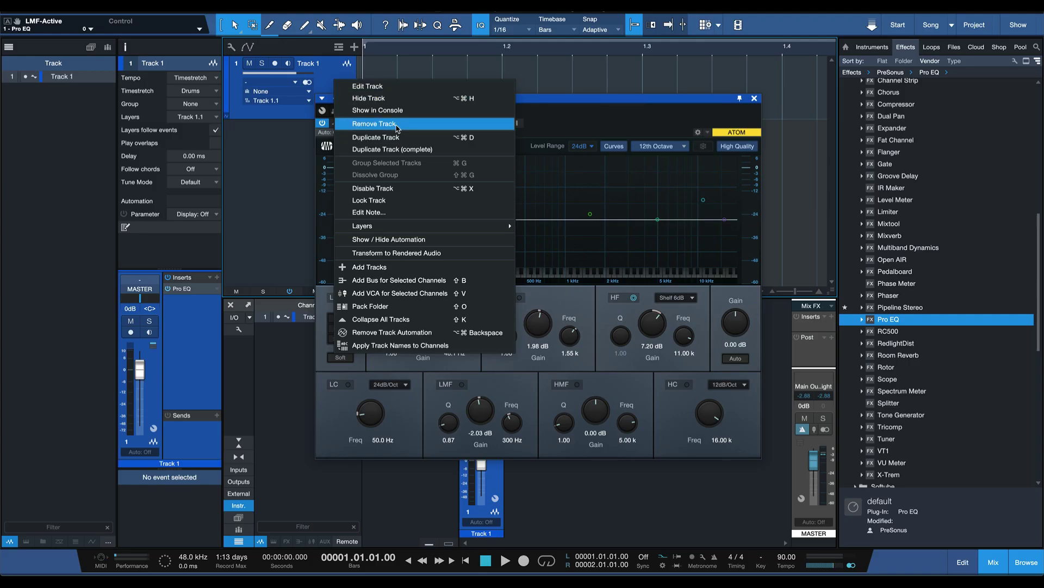
Replace Track 1 with a new Pro EQ track and set the low band to Q 1.78 at 44.9 Hz.
left_click(374, 124)
left_click_drag(889, 320, 418, 203)
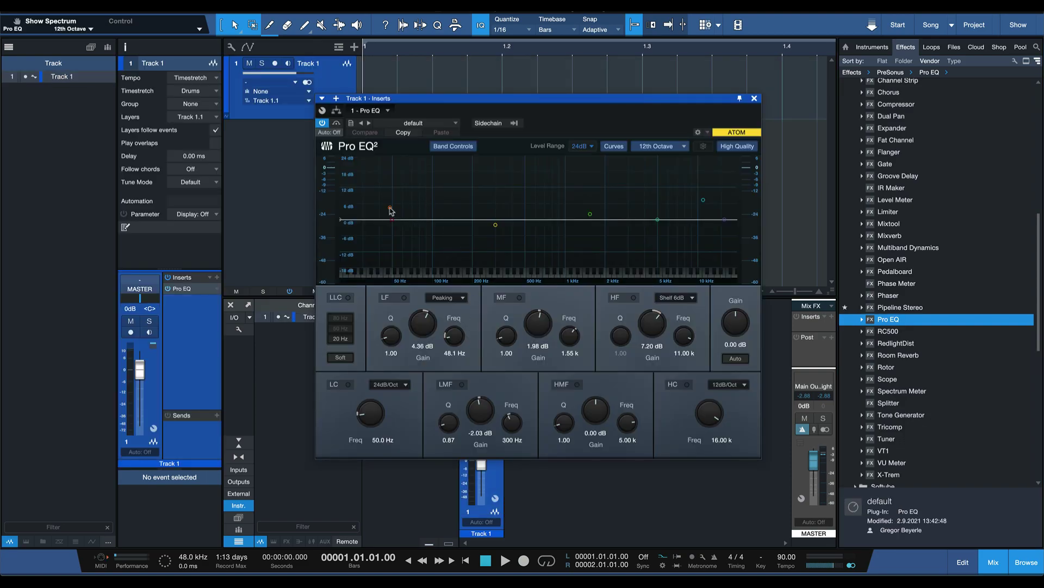
left_click(404, 297)
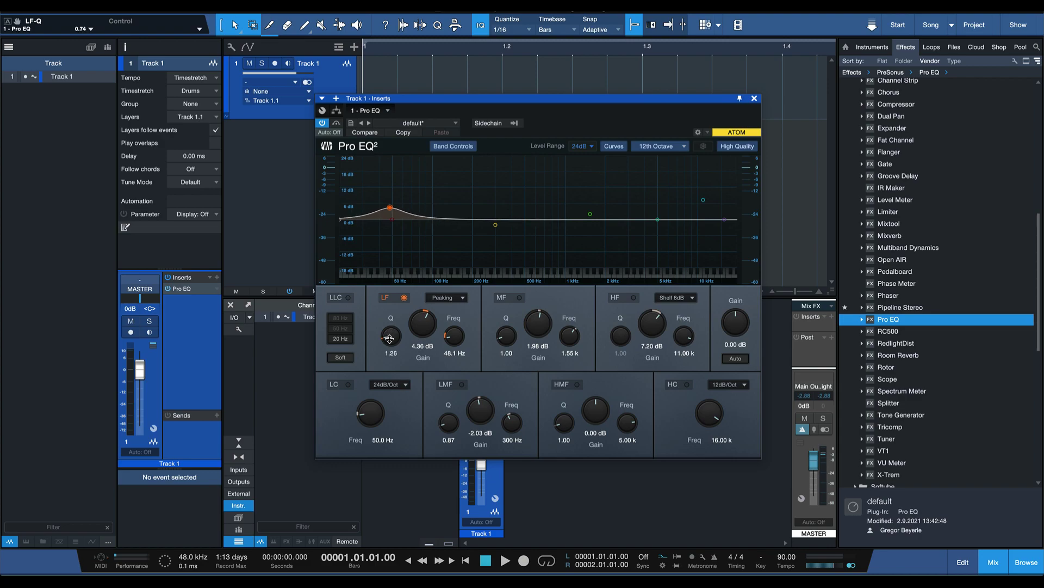
left_click_drag(391, 336, 390, 329)
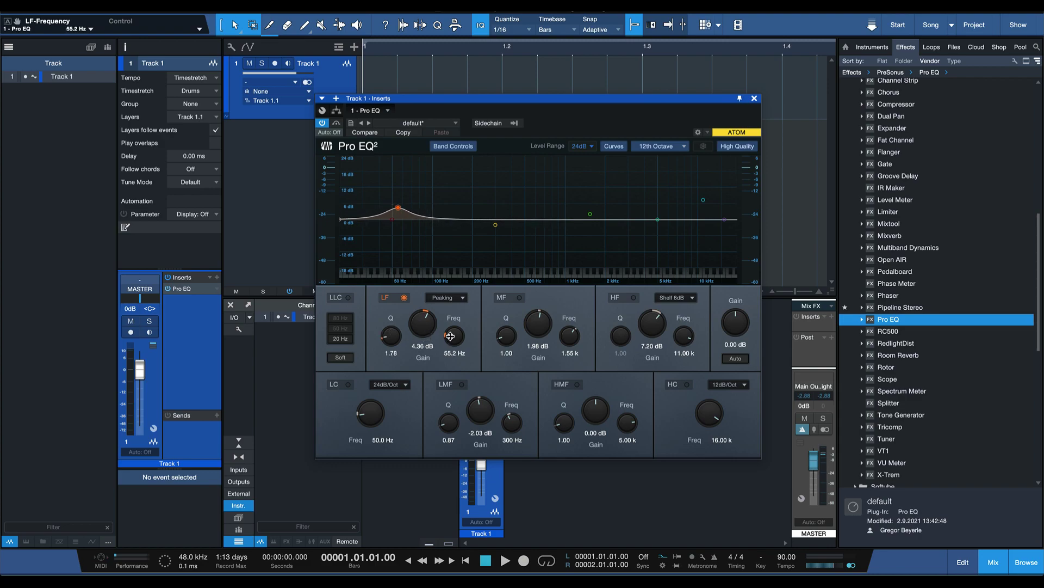
left_click_drag(451, 340, 452, 347)
Enable the mid band, the high cut and a 119 Hz low cut.
left_click(518, 299)
left_click(673, 384)
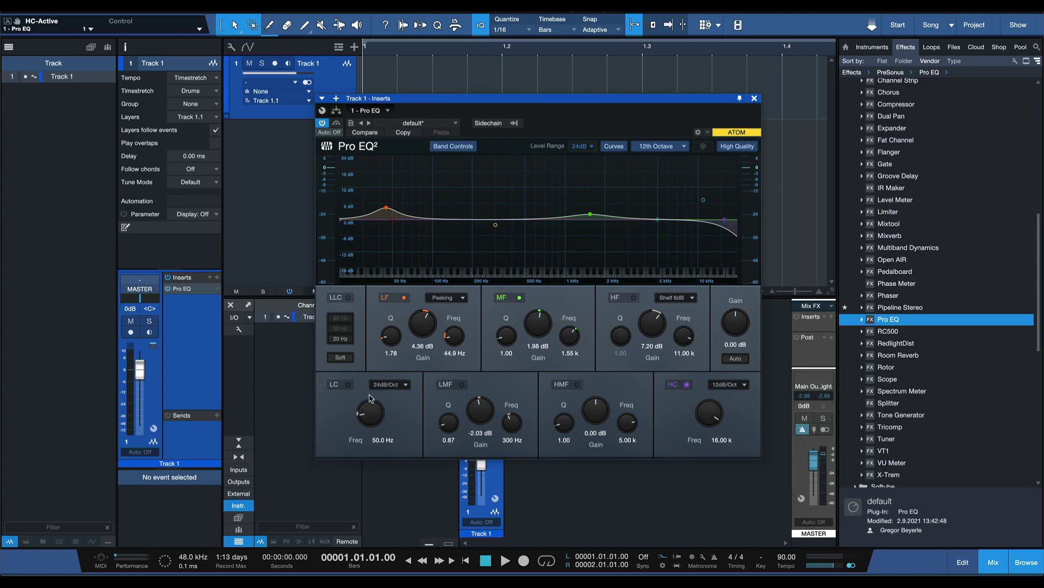
left_click(348, 384)
left_click_drag(370, 414, 370, 383)
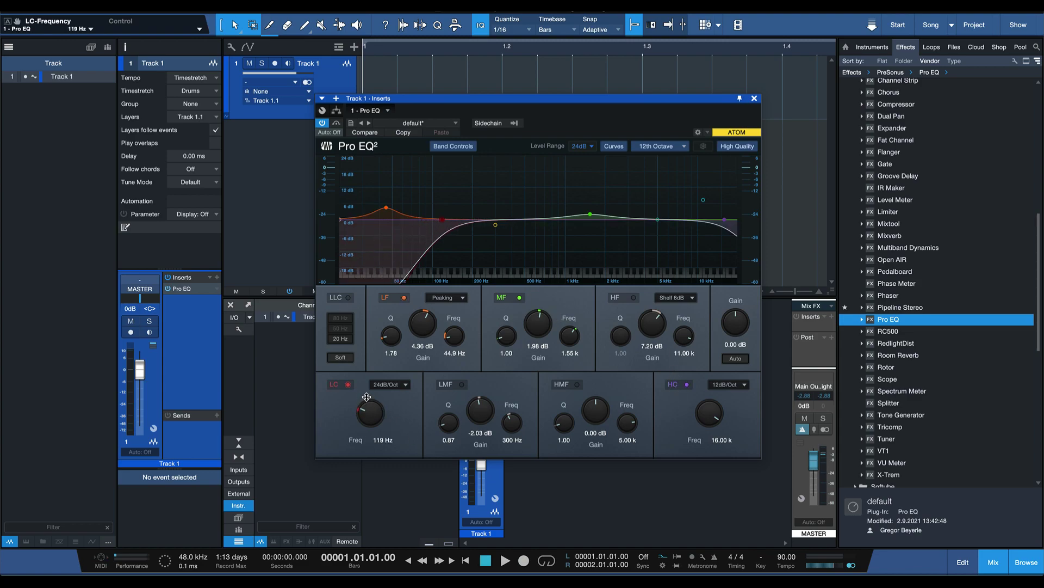
left_click(429, 124)
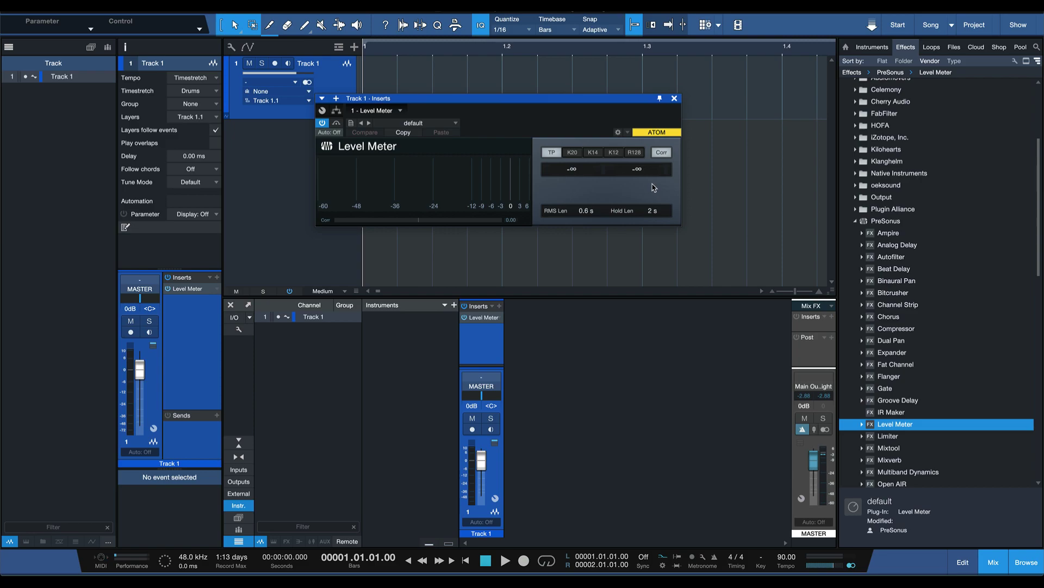
Switch the Level Meter to R128 with LUFS readings and toggle the EBU +18 scale.
left_click(634, 153)
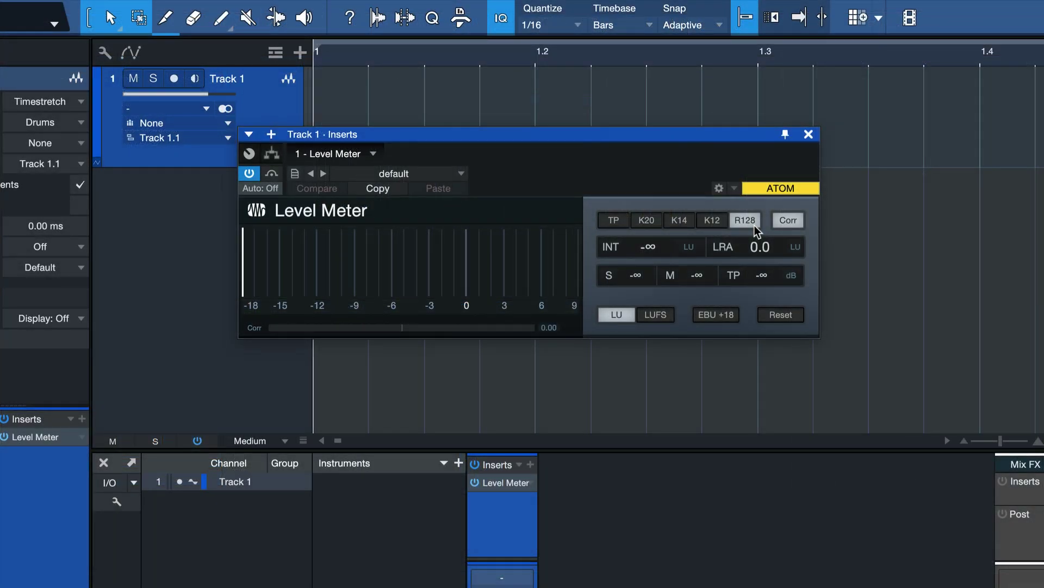
left_click(663, 313)
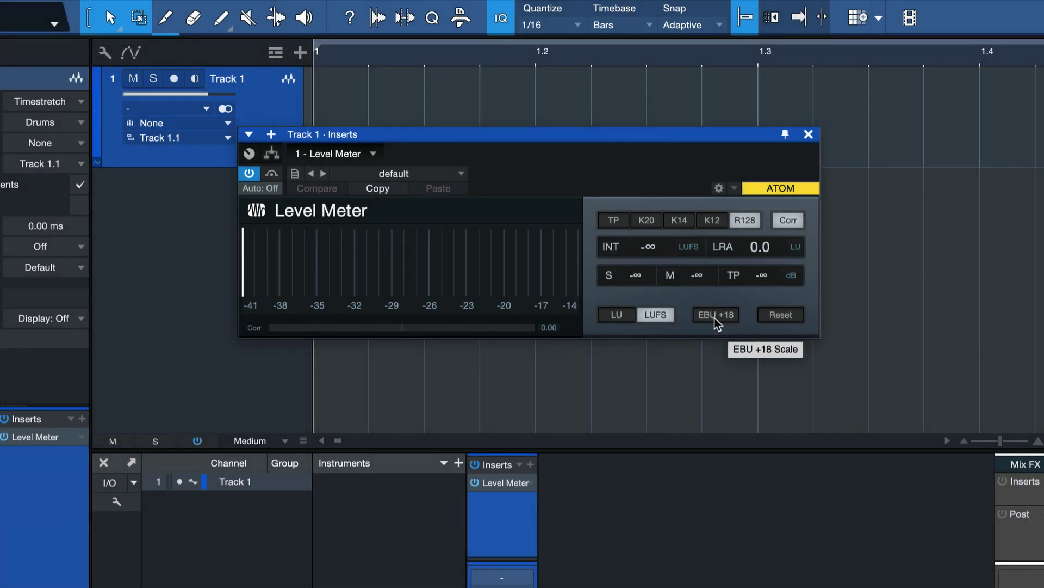
left_click(714, 318)
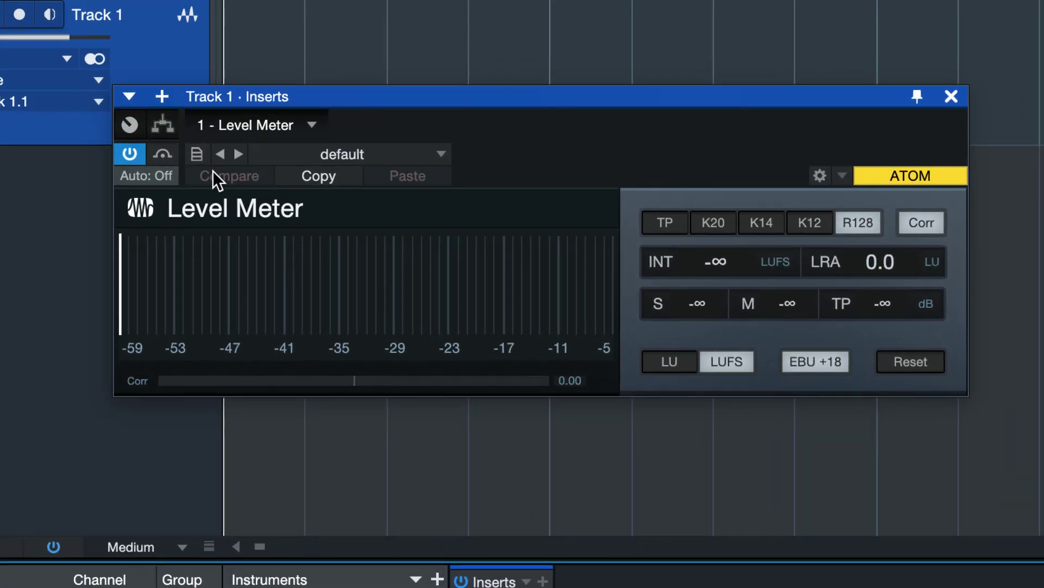
Store the Level Meter's R128/LUFS settings as its default preset and confirm.
left_click(195, 150)
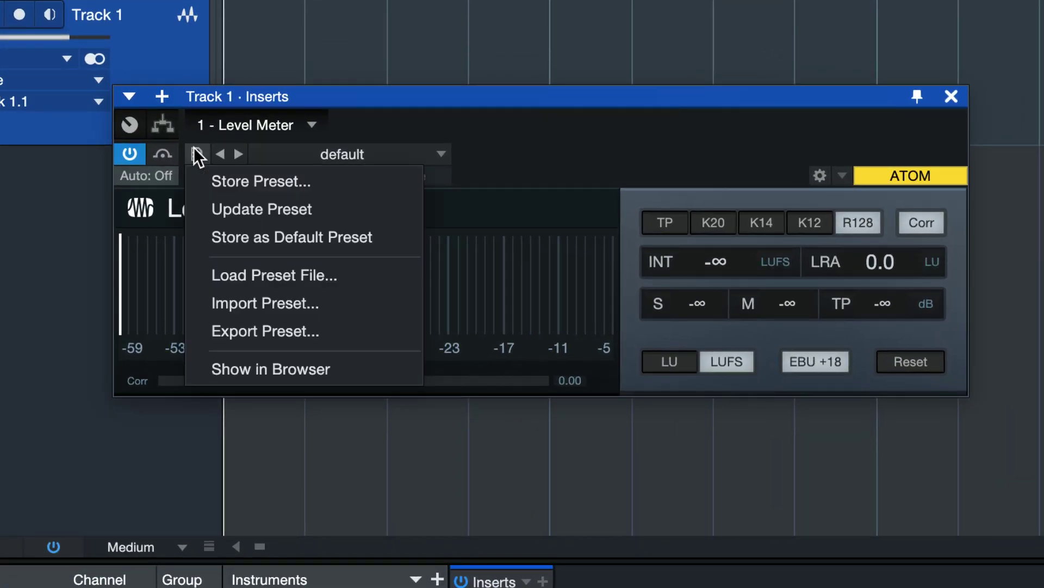
left_click(227, 242)
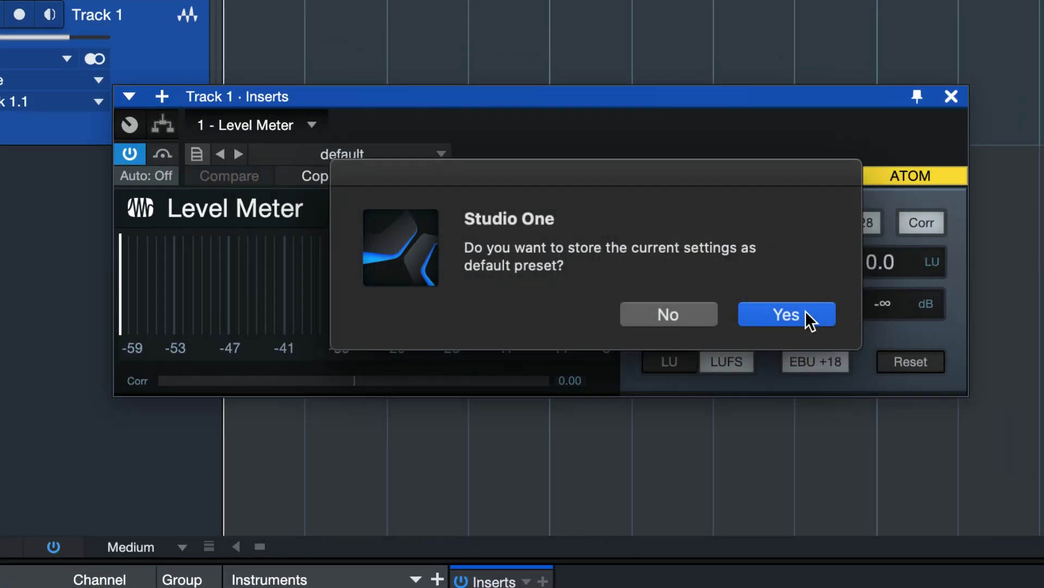
left_click(805, 313)
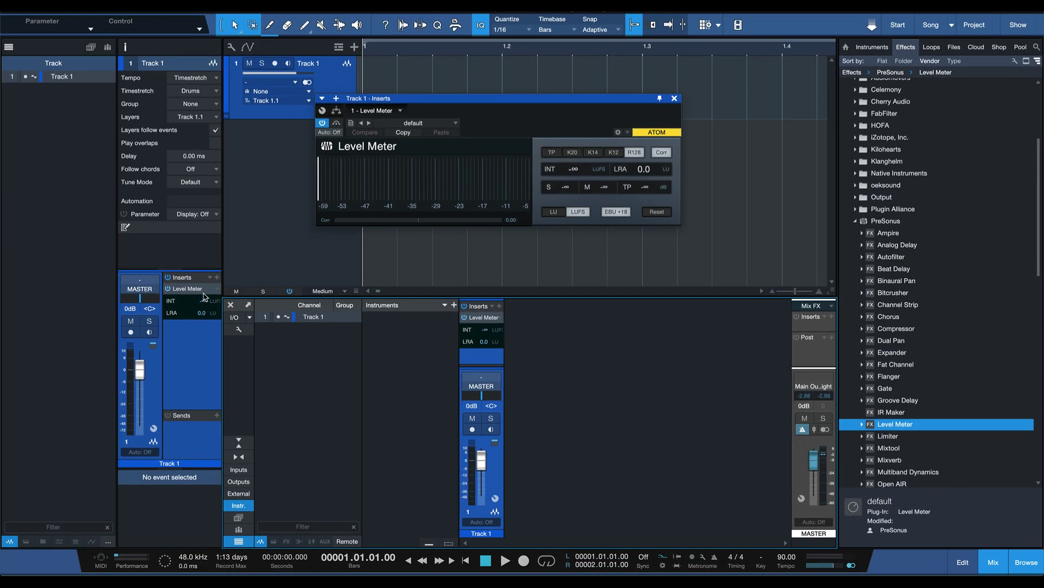
Remove the Level Meter insert from Track 1 and add a fresh Level Meter from Effects.
left_click(217, 292)
left_click(245, 403)
left_click_drag(906, 427, 482, 332)
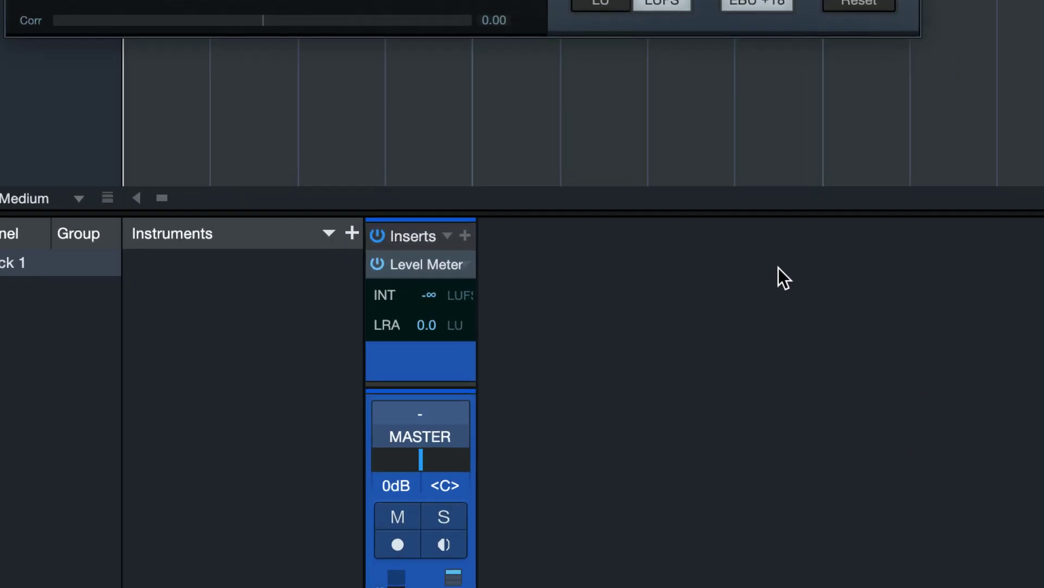